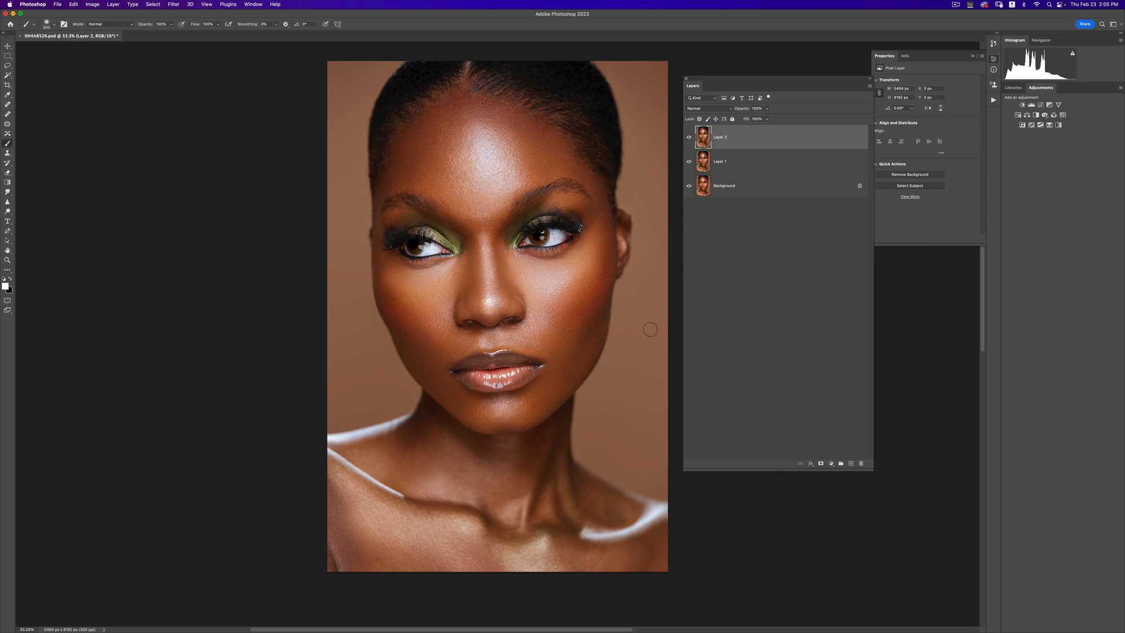
# Run the Soft Skin/Reduce Texture action on Layer 2 and accept its Unsharp Mask settings.
pyautogui.click(993, 99)
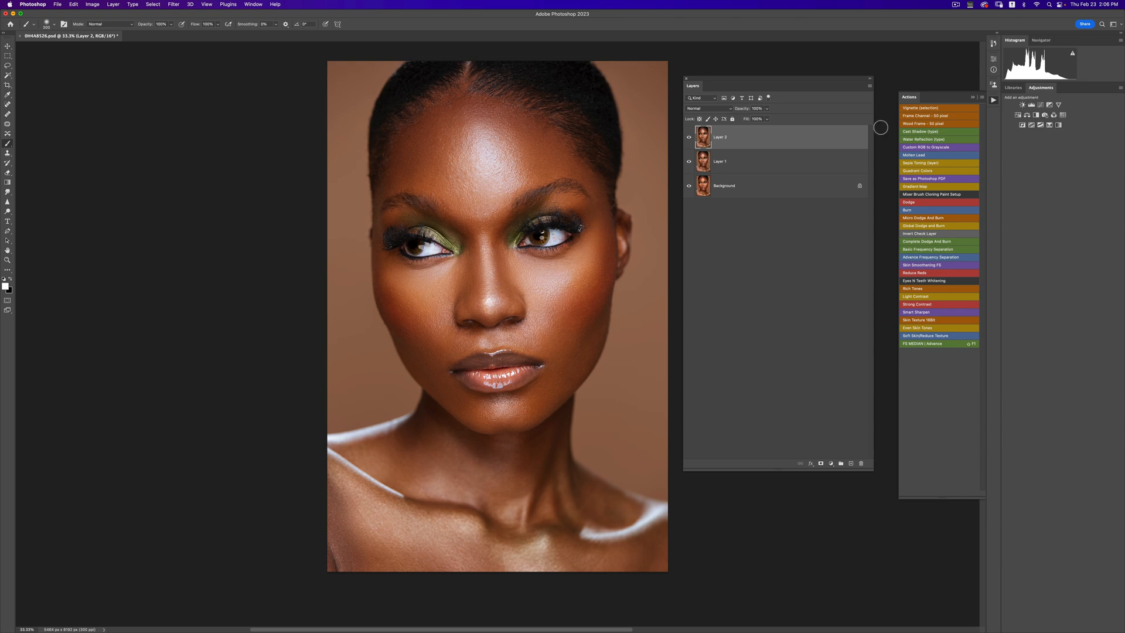
pyautogui.press('z')
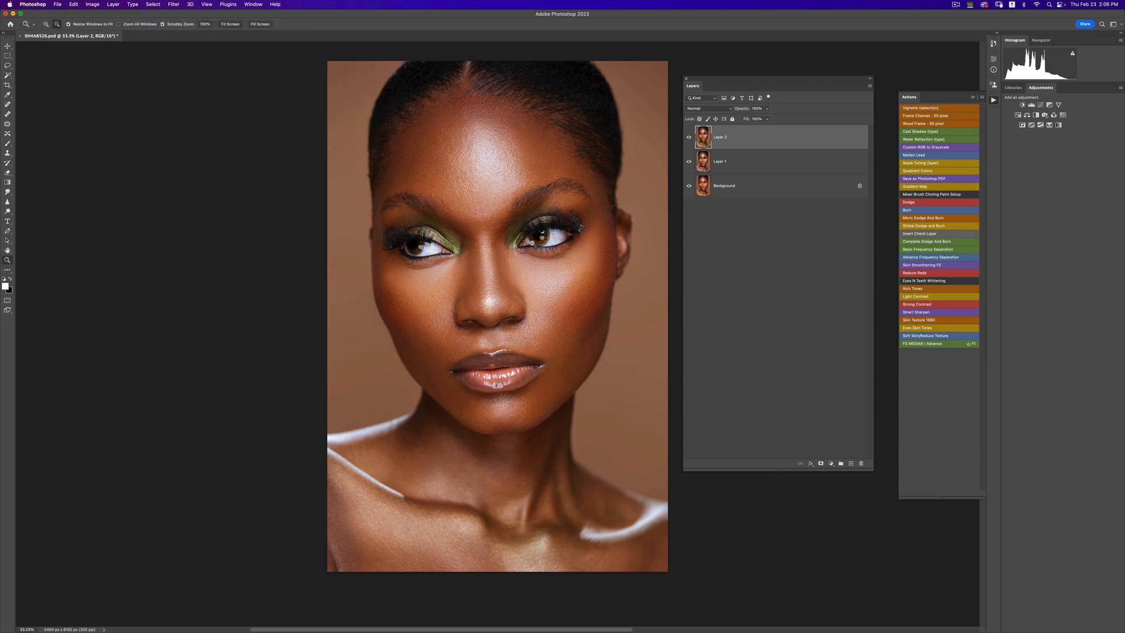
pyautogui.click(518, 235)
pyautogui.press('b')
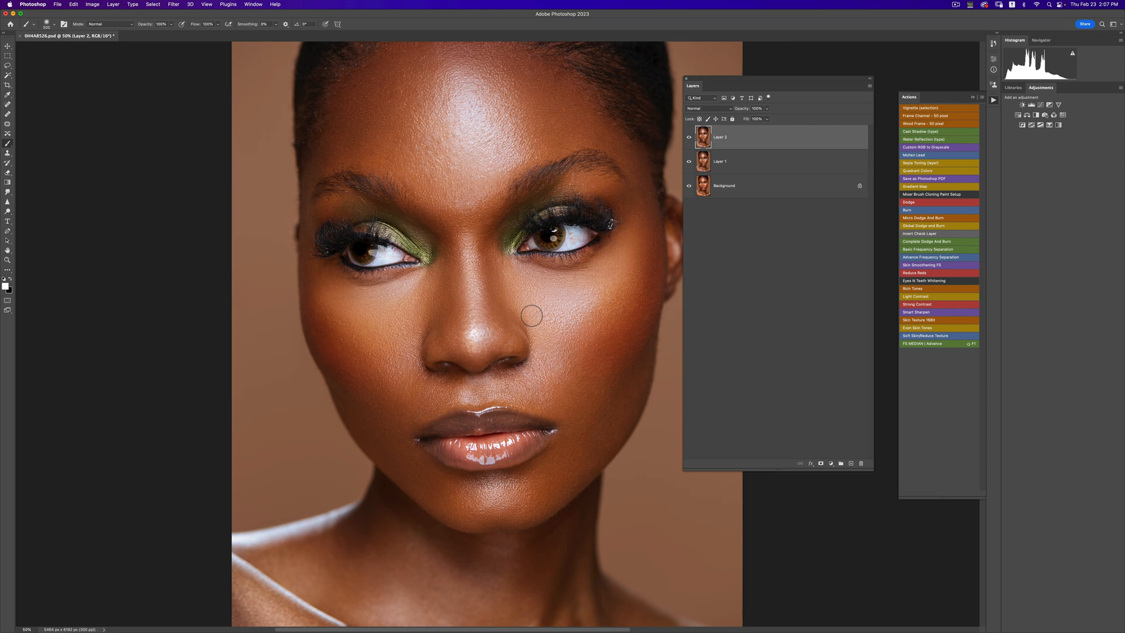
pyautogui.click(926, 337)
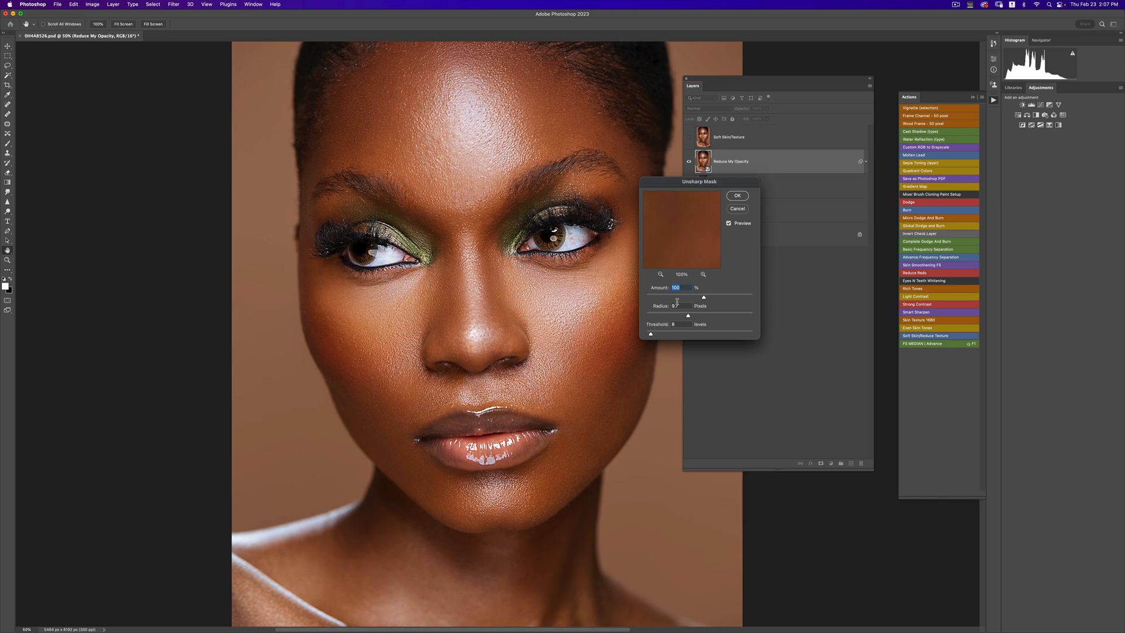
pyautogui.click(736, 196)
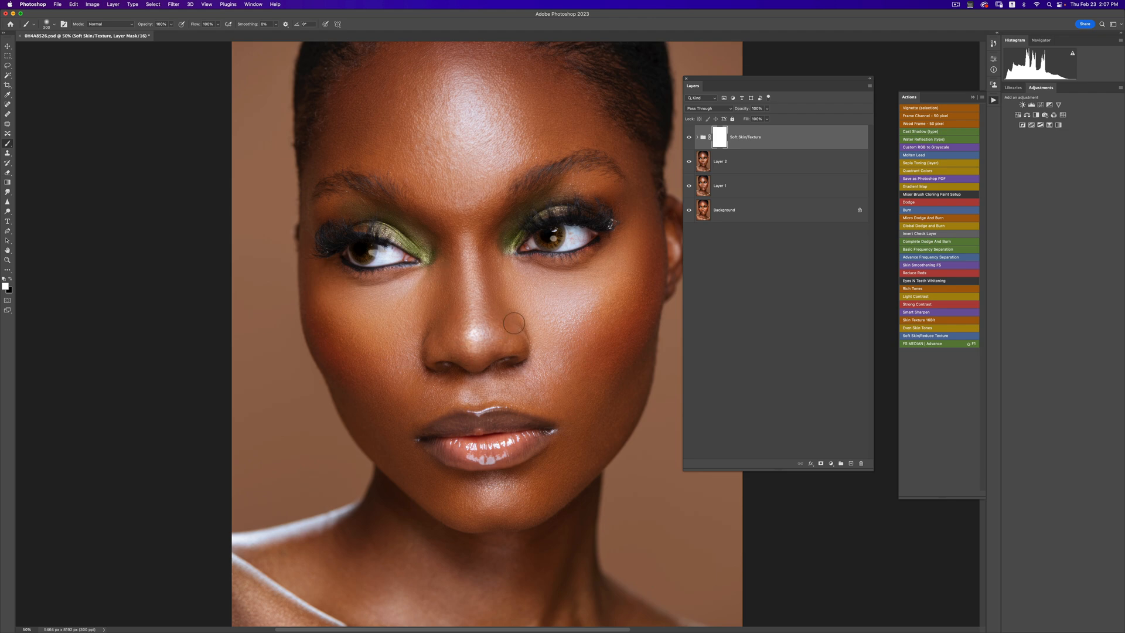
# Invert the Soft Skin/Texture group's layer mask to black so the smoothing is hidden.
pyautogui.press('super+minus')
pyautogui.moveTo(560, 334)
pyautogui.mouseDown()
pyautogui.moveTo(525, 302)
pyautogui.moveTo(547, 326)
pyautogui.mouseUp()
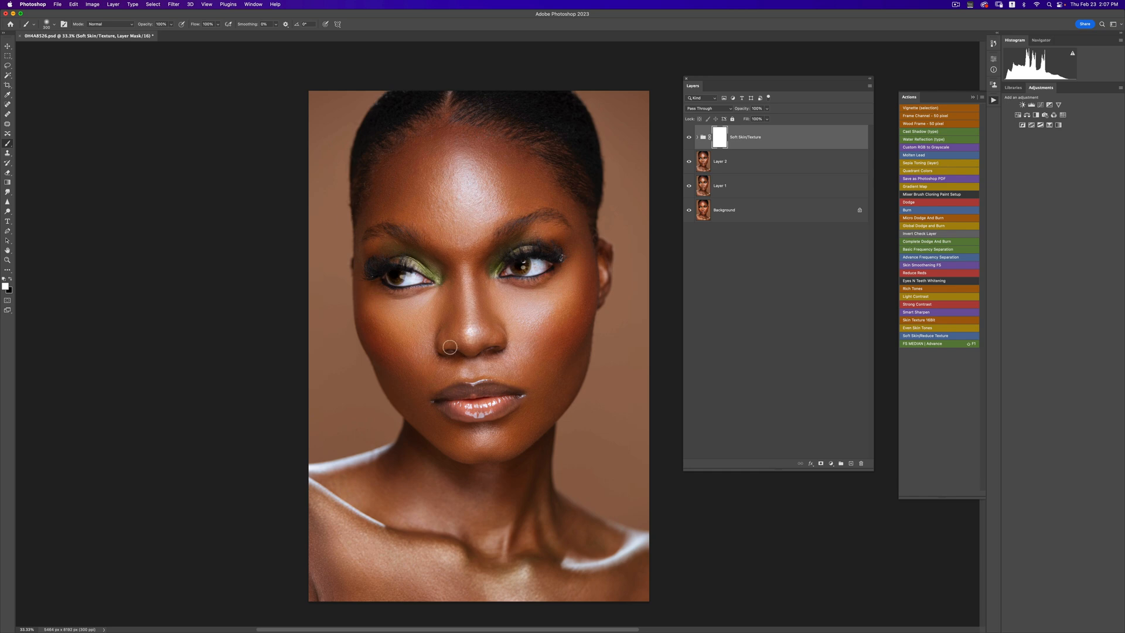
pyautogui.click(690, 138)
pyautogui.click(691, 140)
pyautogui.press('super+i')
# Paint white at 21% flow on the Soft Skin/Texture mask over the forehead and cheeks, adjusting the brush size to each area.
pyautogui.moveTo(218, 24); pyautogui.dragTo(189, 33)
pyautogui.press(']')
pyautogui.press(']')
pyautogui.press(']')
pyautogui.press(']')
pyautogui.moveTo(491, 194)
pyautogui.mouseDown()
pyautogui.moveTo(501, 164)
pyautogui.moveTo(462, 141)
pyautogui.moveTo(419, 166)
pyautogui.moveTo(402, 156)
pyautogui.moveTo(376, 208)
pyautogui.moveTo(468, 145)
pyautogui.mouseUp()
pyautogui.press(']')
pyautogui.moveTo(425, 322)
pyautogui.mouseDown()
pyautogui.moveTo(401, 354)
pyautogui.moveTo(385, 332)
pyautogui.moveTo(410, 345)
pyautogui.moveTo(413, 305)
pyautogui.mouseUp()
pyautogui.moveTo(522, 301)
pyautogui.mouseDown()
pyautogui.moveTo(542, 319)
pyautogui.moveTo(540, 357)
pyautogui.moveTo(547, 312)
pyautogui.moveTo(498, 329)
pyautogui.moveTo(513, 360)
pyautogui.mouseUp()
pyautogui.press('[')
pyautogui.press('[')
pyautogui.press('[')
pyautogui.press('[')
pyautogui.press(']')
pyautogui.press(']')
pyautogui.moveTo(468, 166)
pyautogui.mouseDown()
pyautogui.moveTo(427, 160)
pyautogui.moveTo(385, 200)
pyautogui.moveTo(473, 146)
pyautogui.moveTo(511, 170)
pyautogui.moveTo(576, 254)
pyautogui.moveTo(514, 231)
pyautogui.moveTo(551, 219)
pyautogui.mouseUp()
pyautogui.press(']')
pyautogui.press('[')
pyautogui.press('[')
pyautogui.press('[')
pyautogui.press(']')
pyautogui.press('[')
# Compare the skin texture with the Soft Skin/Texture group off and on, both up close and on the whole portrait.
pyautogui.click(690, 138)
pyautogui.click(690, 137)
pyautogui.press('z')
pyautogui.click(483, 306)
pyautogui.click(483, 306)
pyautogui.press('b')
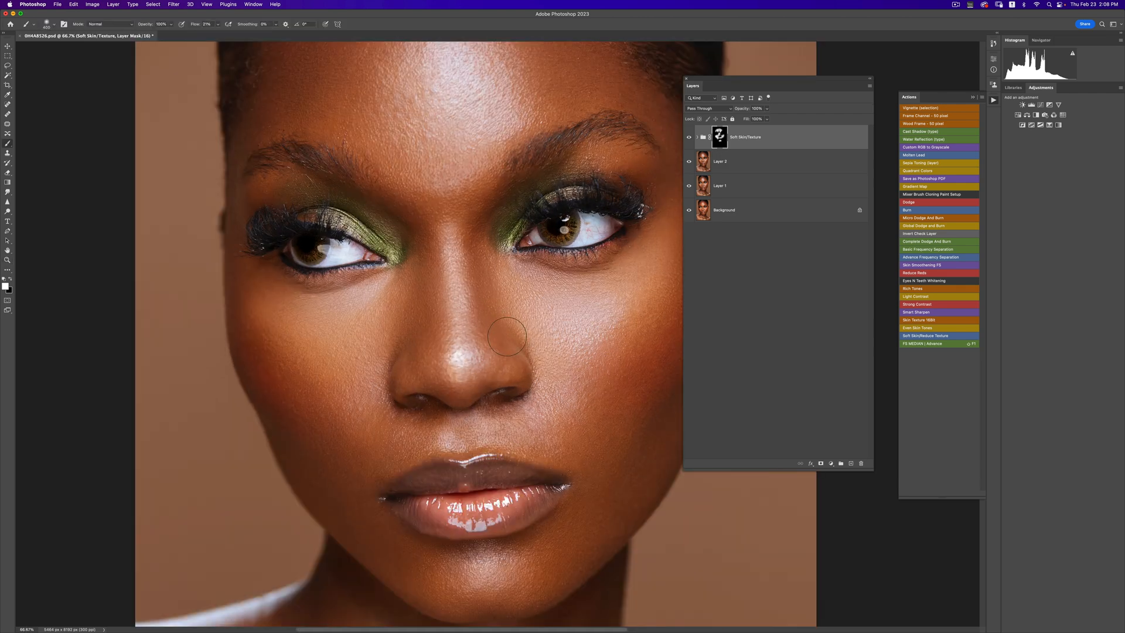
pyautogui.scroll(-3, 510, 323)
pyautogui.hscroll(3, 511, 323)
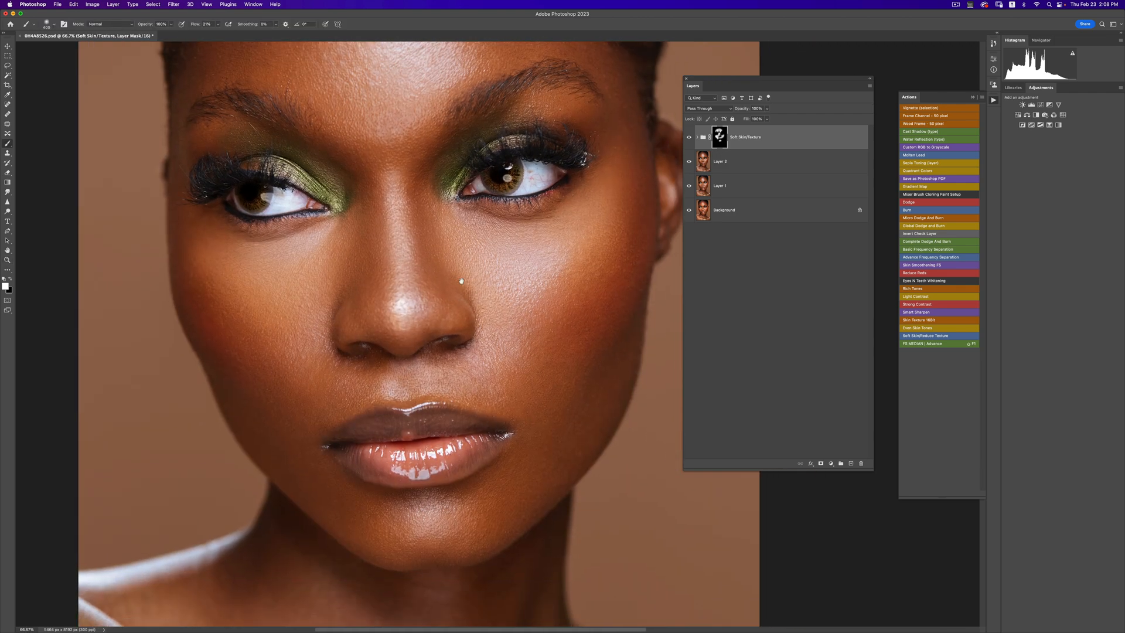
pyautogui.click(689, 138)
pyautogui.click(690, 139)
pyautogui.click(689, 138)
pyautogui.click(690, 140)
pyautogui.press('z')
pyautogui.keyDown('alt'); pyautogui.click(427, 281); pyautogui.keyUp('alt')
pyautogui.keyDown('alt'); pyautogui.click(426, 281); pyautogui.keyUp('alt')
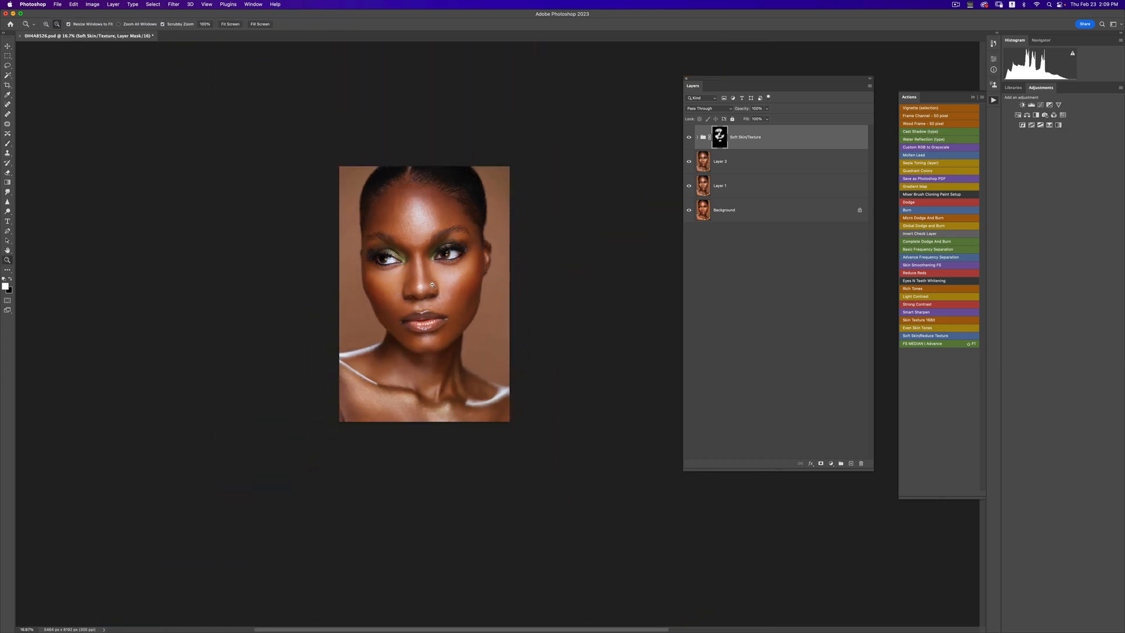
pyautogui.press('b')
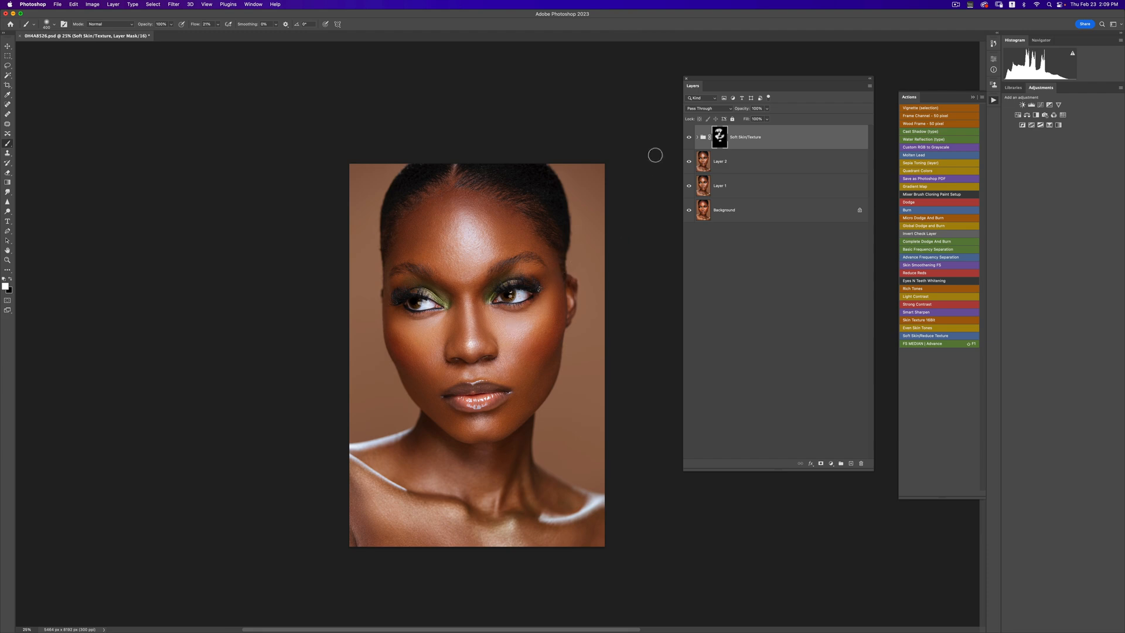
pyautogui.click(690, 139)
pyautogui.click(690, 139)
# Add a Hue/Saturation adjustment layer above the Soft Skin/Texture group and set its blend mode to Color.
pyautogui.press('z')
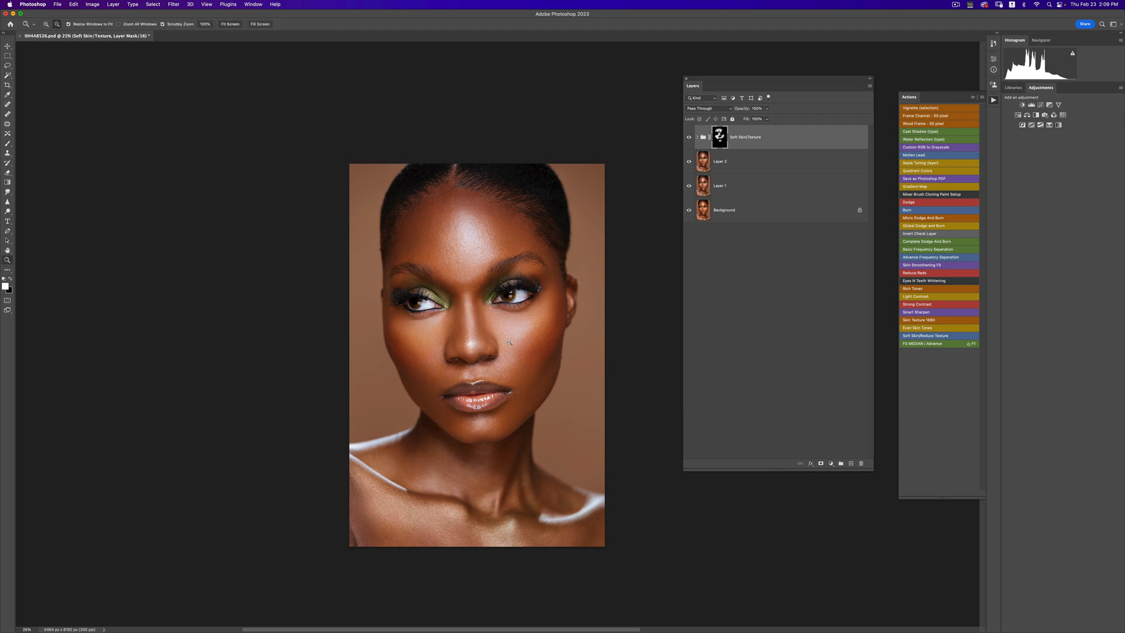
pyautogui.click(508, 339)
pyautogui.click(508, 339)
pyautogui.keyDown('alt'); pyautogui.click(515, 346); pyautogui.keyUp('alt')
pyautogui.press('b')
pyautogui.scroll(-2, 522, 351)
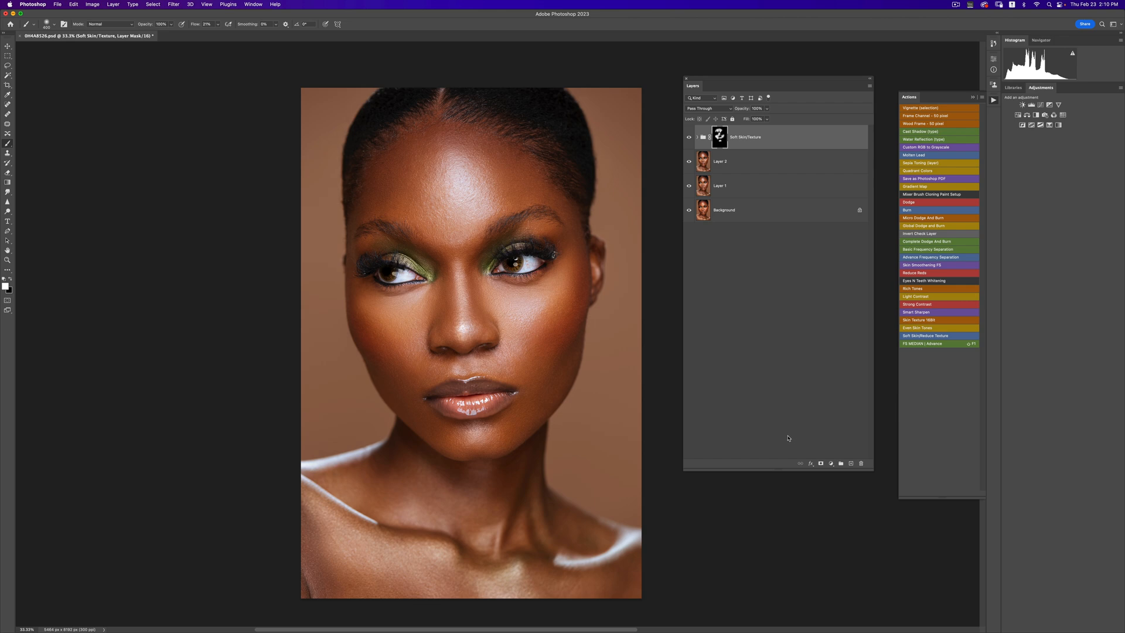
pyautogui.click(832, 464)
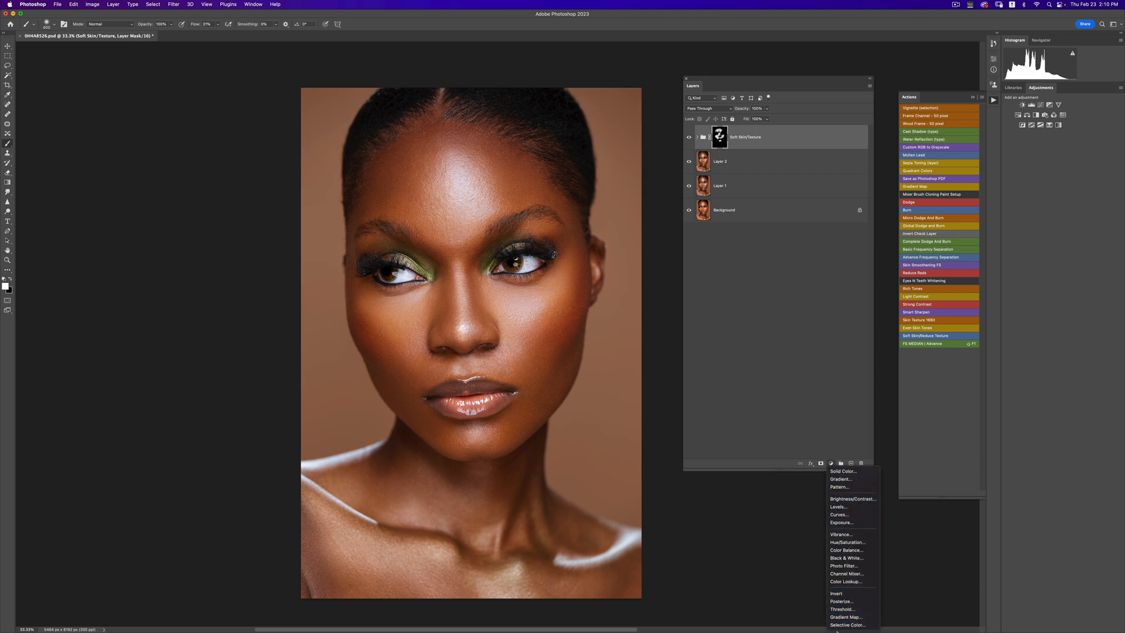
pyautogui.click(839, 542)
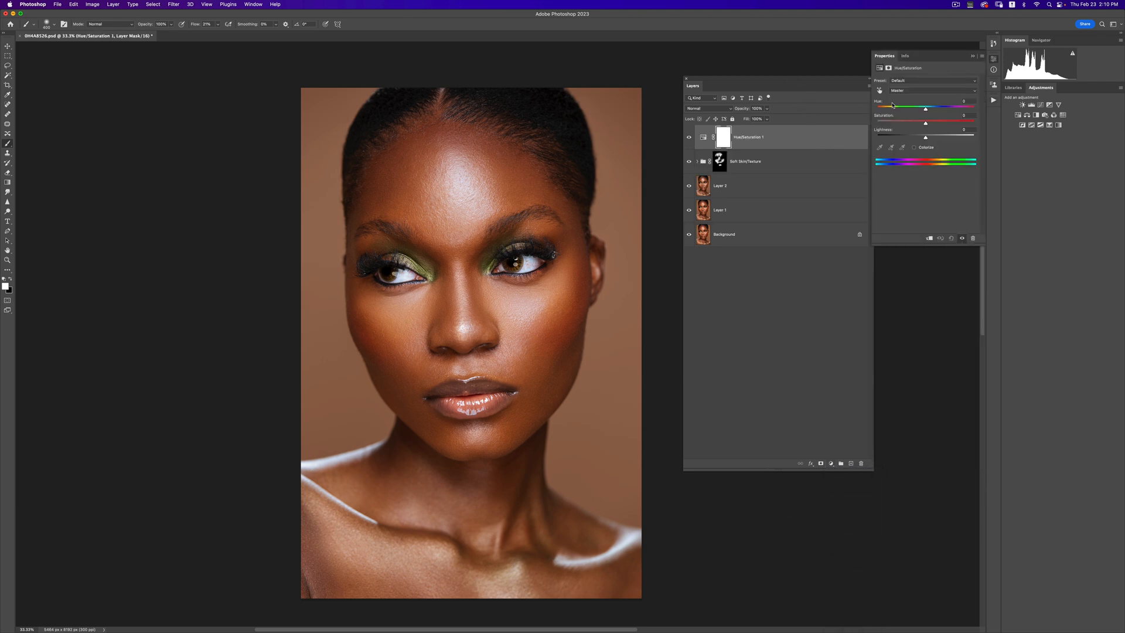
pyautogui.click(729, 110)
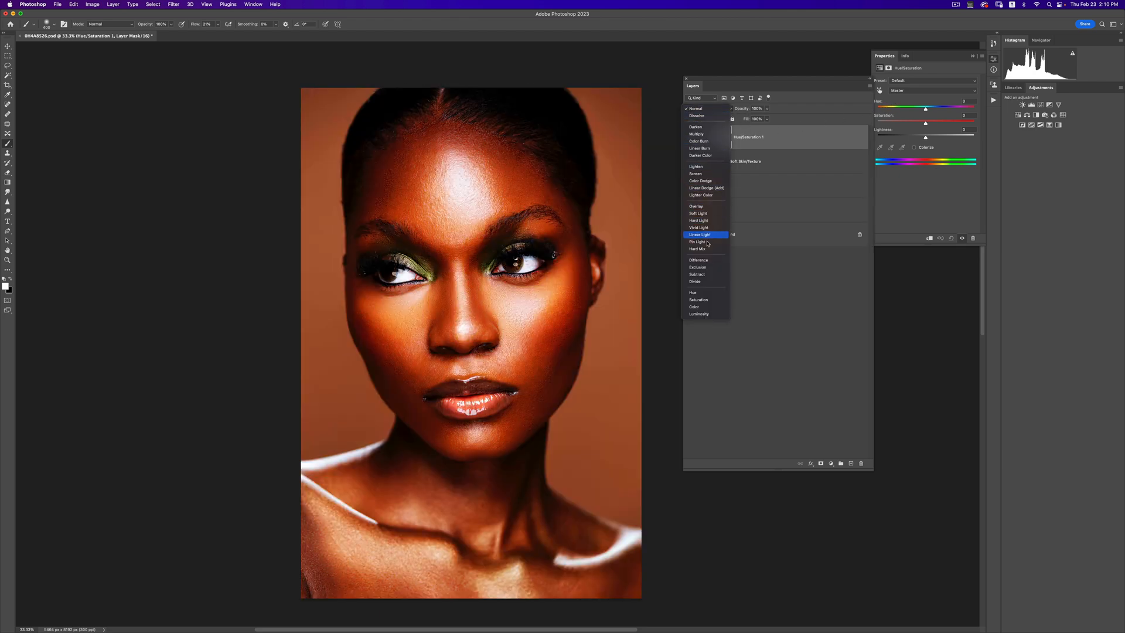
pyautogui.click(697, 308)
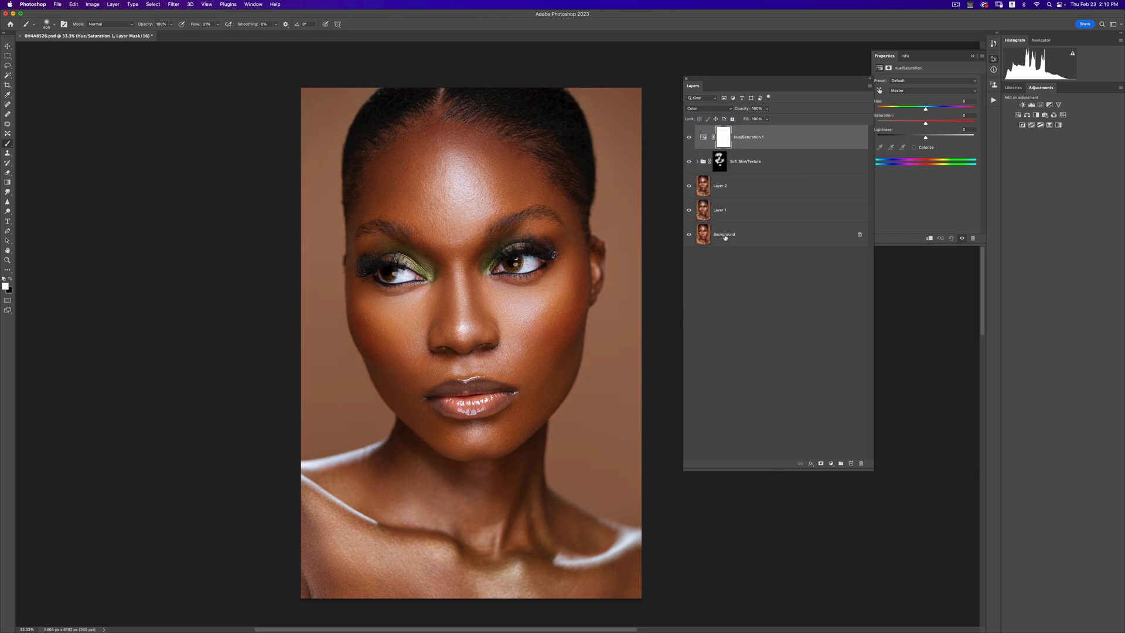
pyautogui.click(730, 110)
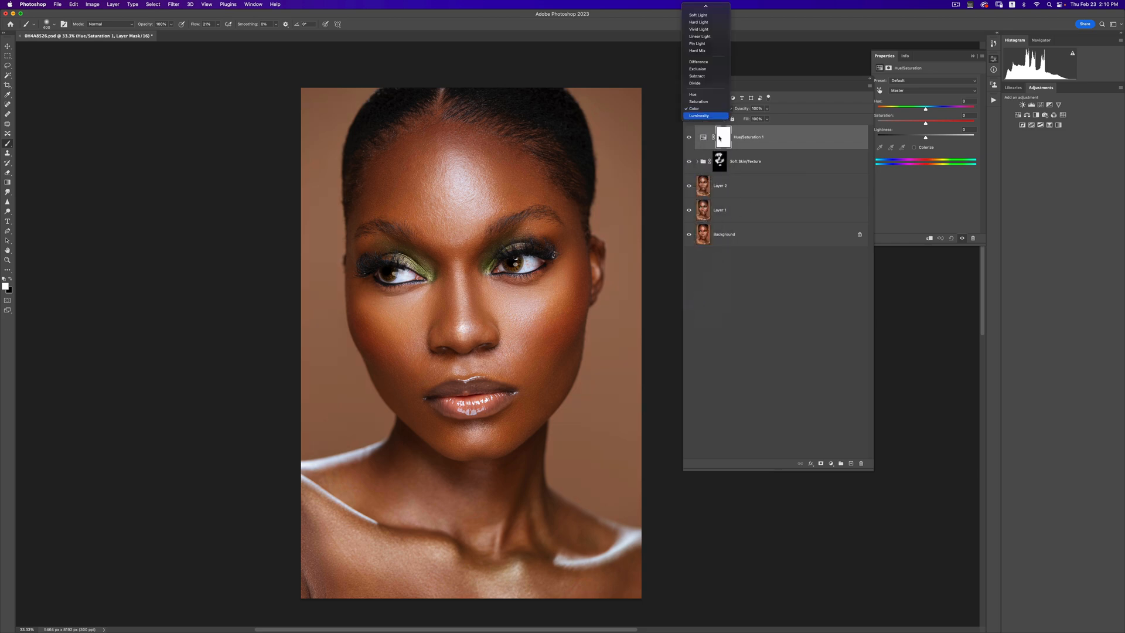
pyautogui.click(703, 110)
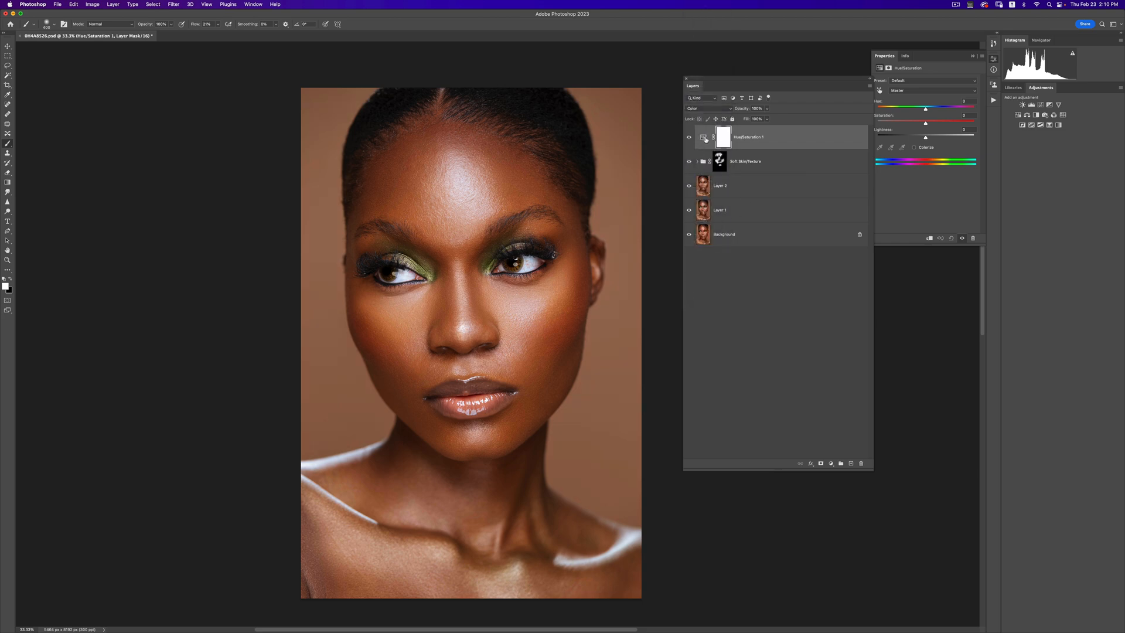
# Raise the Hue/Saturation layer's saturation to about +60 and its lightness to about +67.
pyautogui.click(703, 137)
pyautogui.moveTo(925, 124); pyautogui.dragTo(959, 138)
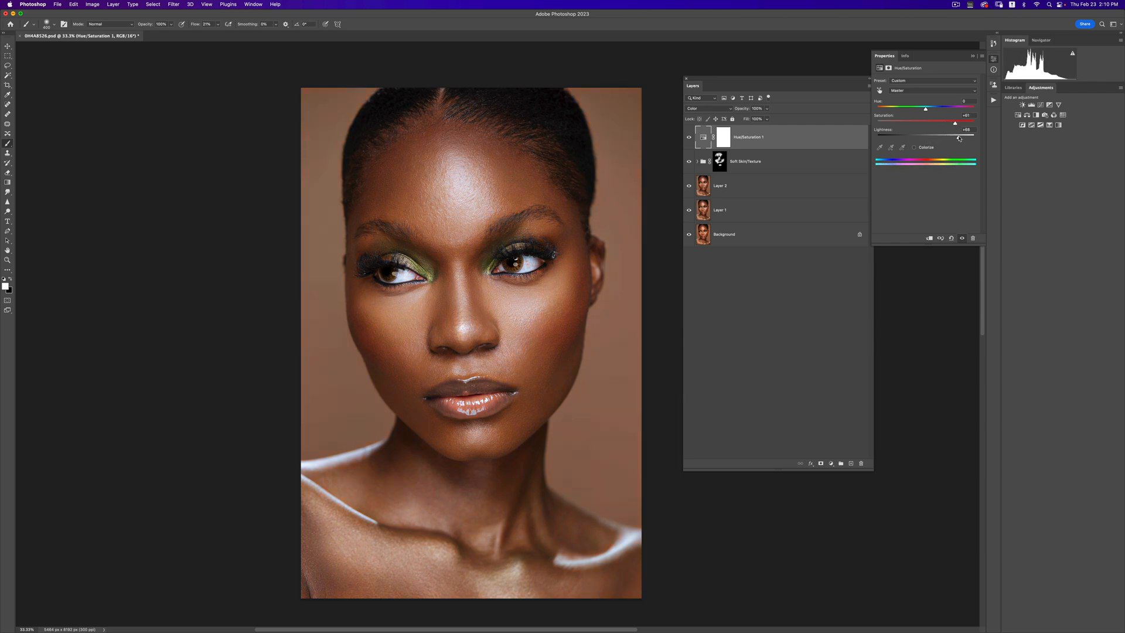
pyautogui.moveTo(955, 126)
pyautogui.mouseDown()
pyautogui.moveTo(959, 139)
pyautogui.moveTo(955, 126)
pyautogui.mouseUp()
# Compare the skin tones of the whole portrait with the Hue/Saturation layer off and on.
pyautogui.click(689, 140)
pyautogui.click(690, 139)
pyautogui.press('z')
pyautogui.keyDown('alt'); pyautogui.click(433, 258); pyautogui.keyUp('alt')
pyautogui.keyDown('alt'); pyautogui.click(433, 258); pyautogui.keyUp('alt')
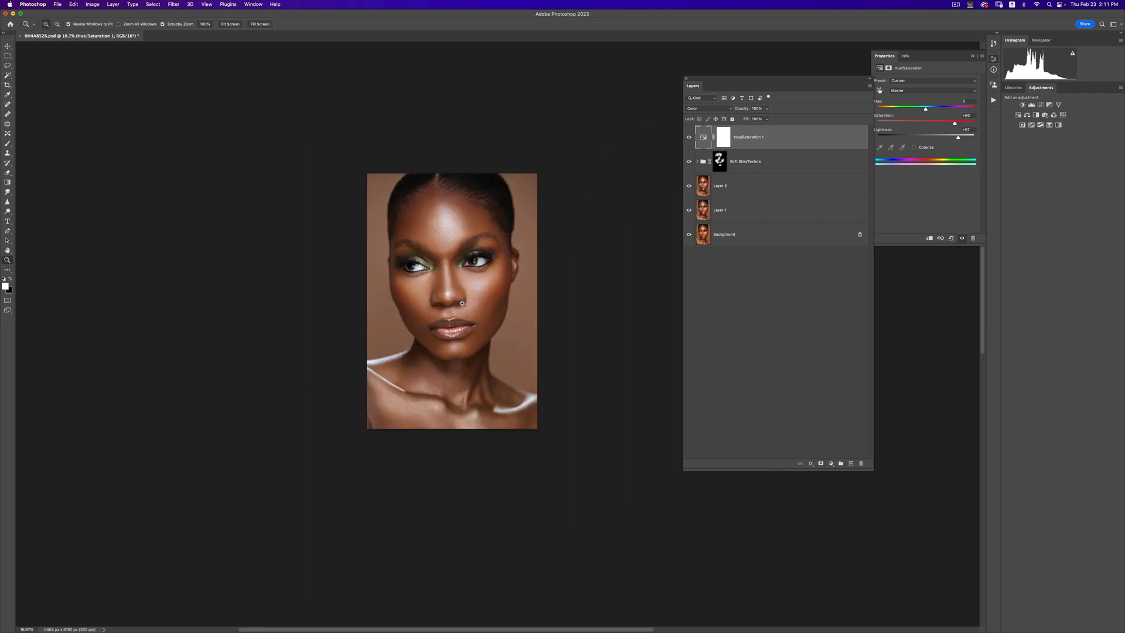
pyautogui.click(462, 303)
pyautogui.press('b')
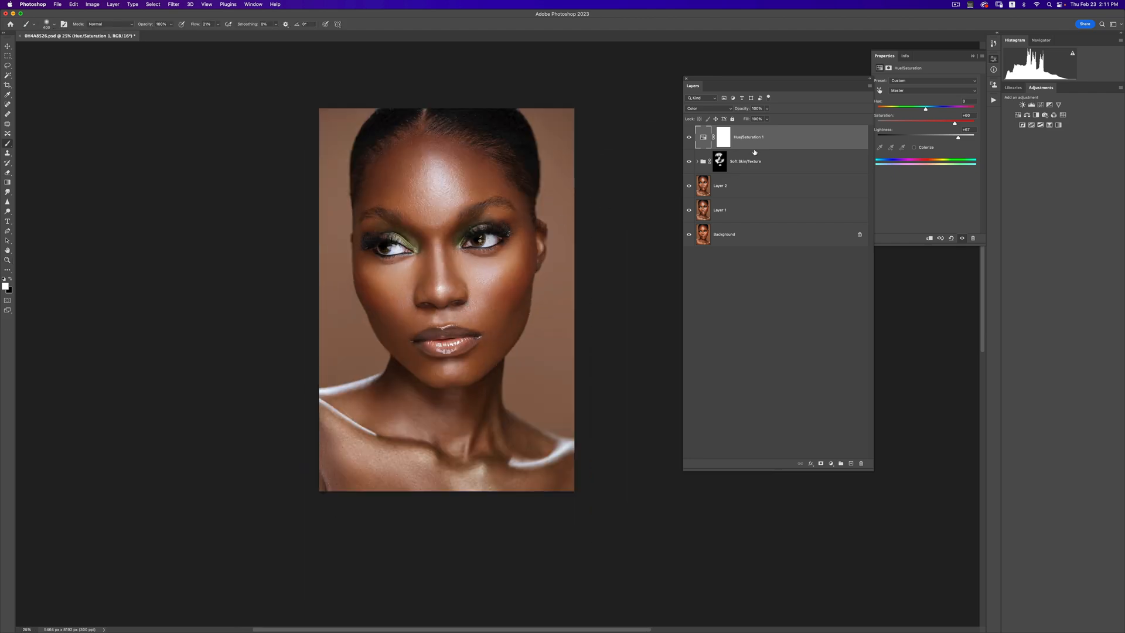
pyautogui.click(689, 139)
pyautogui.click(689, 138)
pyautogui.click(690, 139)
pyautogui.click(690, 140)
# Target the Hue/Saturation layer's mask with the Brush tool and make the brush smaller.
pyautogui.rightClick(8, 144)
pyautogui.click(24, 144)
pyautogui.click(727, 141)
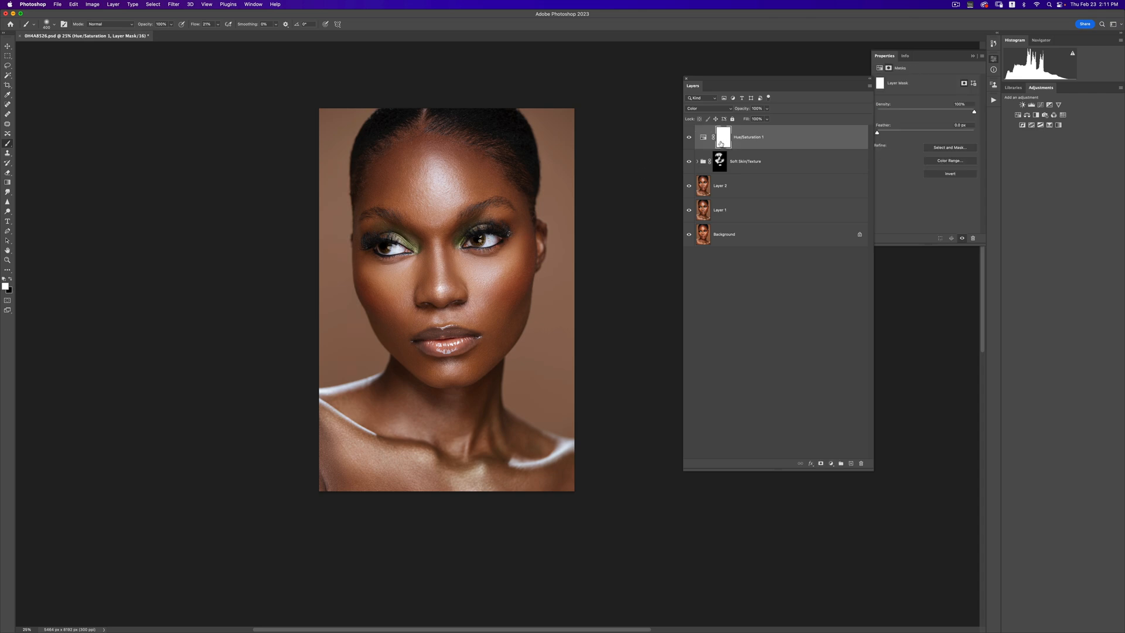
pyautogui.press('[')
pyautogui.press('[')
pyautogui.press('[')
pyautogui.press('[')
pyautogui.press(']')
pyautogui.press(']')
# Group the Hue/Saturation layer with the Soft Skin/Texture group and check the portrait with the new group off and on.
pyautogui.keyDown('shift'); pyautogui.click(756, 169); pyautogui.keyUp('shift')
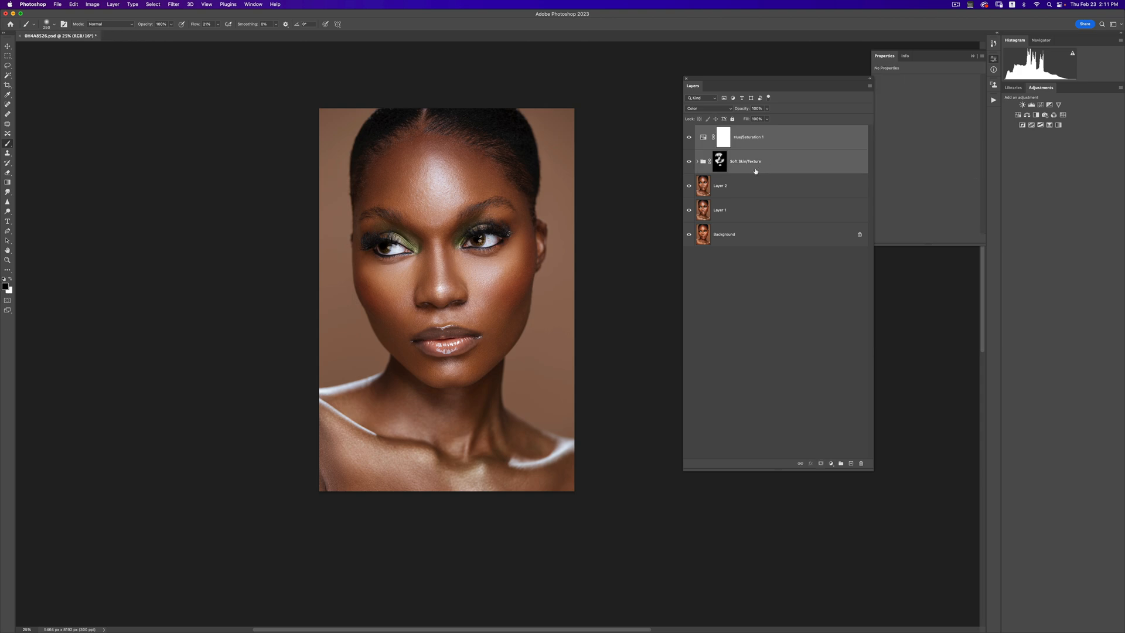
pyautogui.press('super+g')
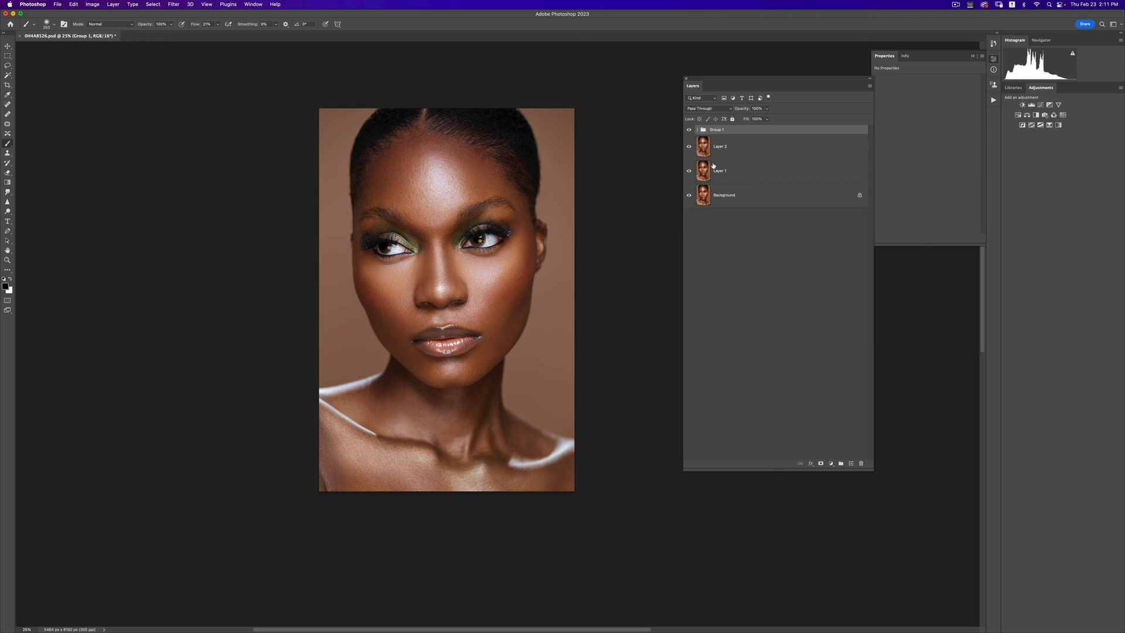
pyautogui.click(690, 130)
pyautogui.click(689, 130)
# Add a Curves adjustment layer above Hue/Saturation inside Group 1 and lower the shadow point of the RGB curve slightly.
pyautogui.click(696, 130)
pyautogui.click(712, 151)
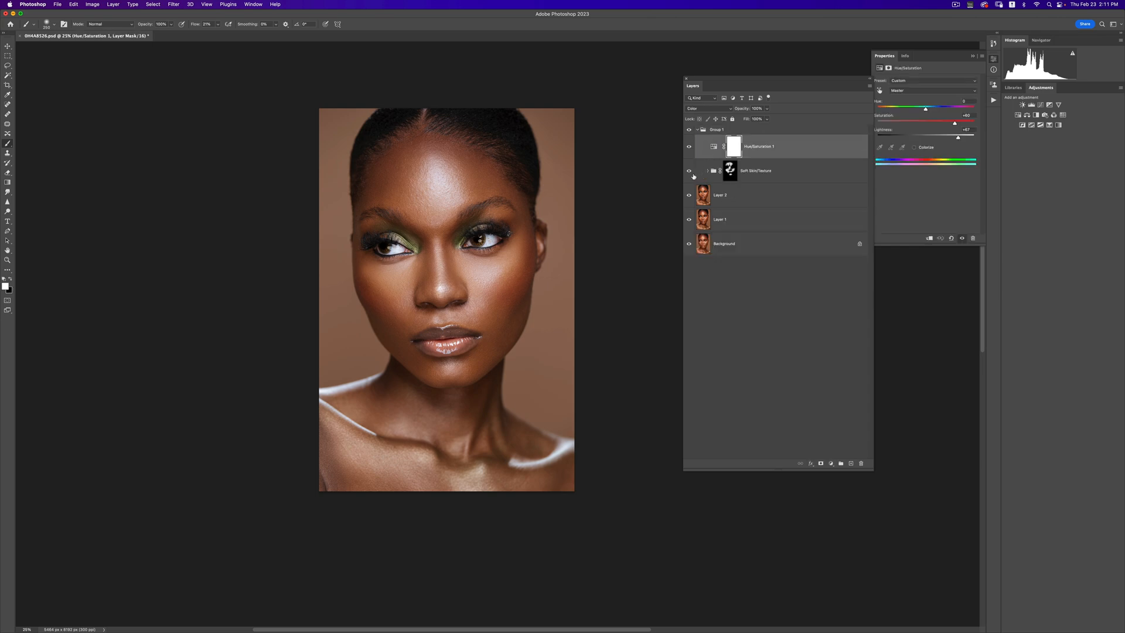
pyautogui.click(831, 464)
pyautogui.click(839, 516)
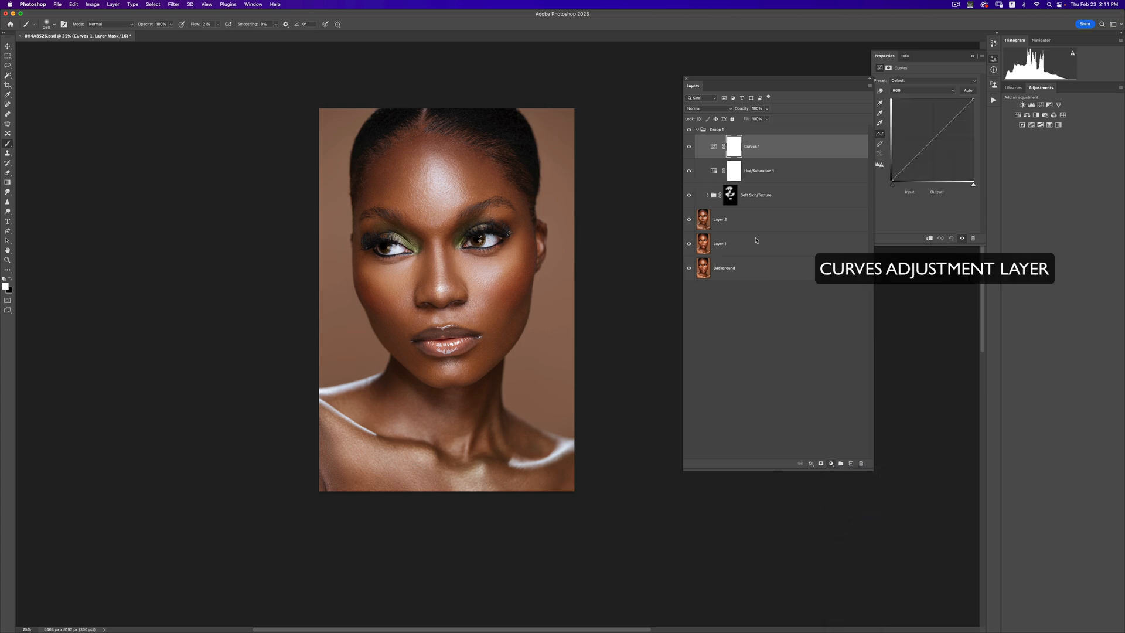
pyautogui.moveTo(919, 154)
pyautogui.mouseDown()
pyautogui.moveTo(913, 162)
pyautogui.moveTo(955, 121)
pyautogui.moveTo(913, 160)
pyautogui.mouseUp()
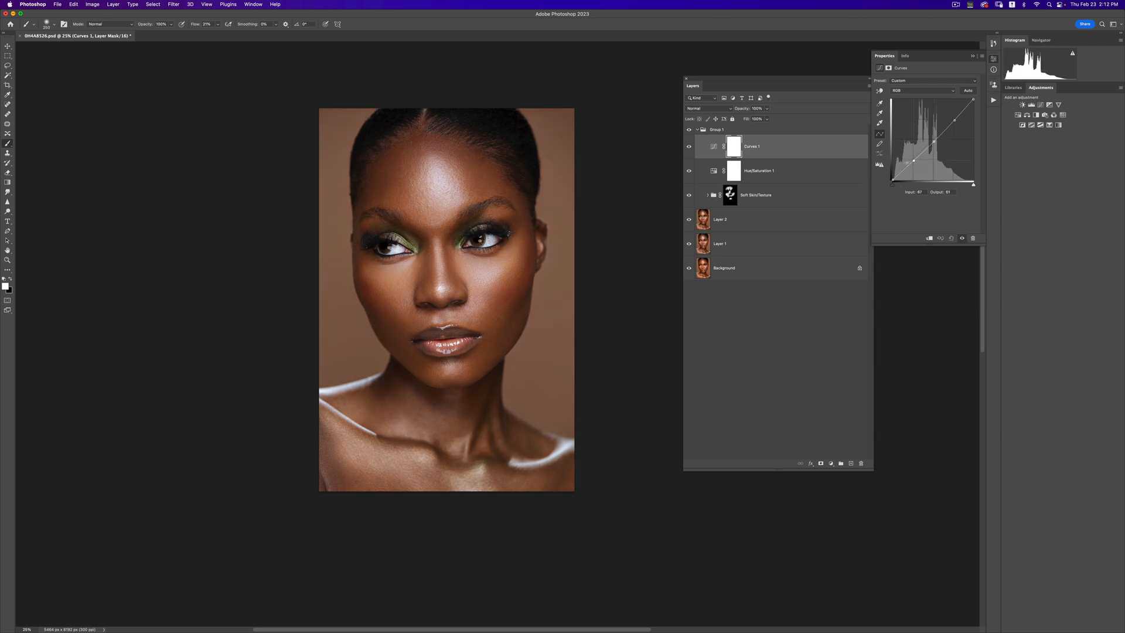
pyautogui.moveTo(914, 160); pyautogui.dragTo(913, 162)
pyautogui.press('Down')
pyautogui.press('Down')
pyautogui.press('Down')
# Compare the portrait's skin and contrast with Group 1 off and on at different magnifications.
pyautogui.click(697, 129)
pyautogui.click(690, 130)
pyautogui.click(689, 133)
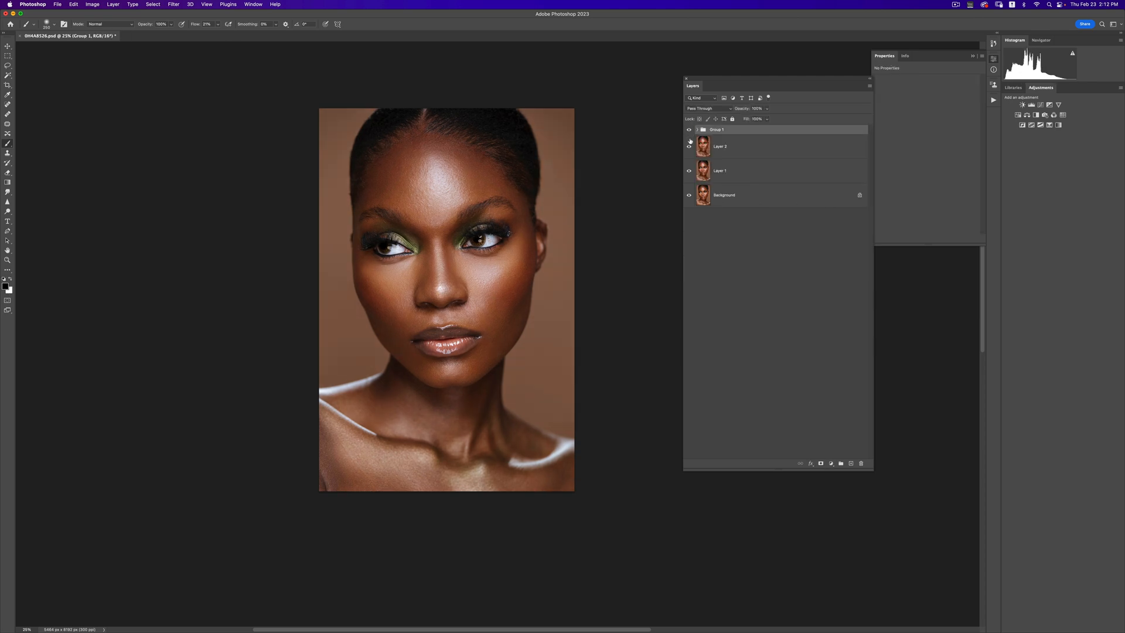
pyautogui.scroll(2, 489, 250)
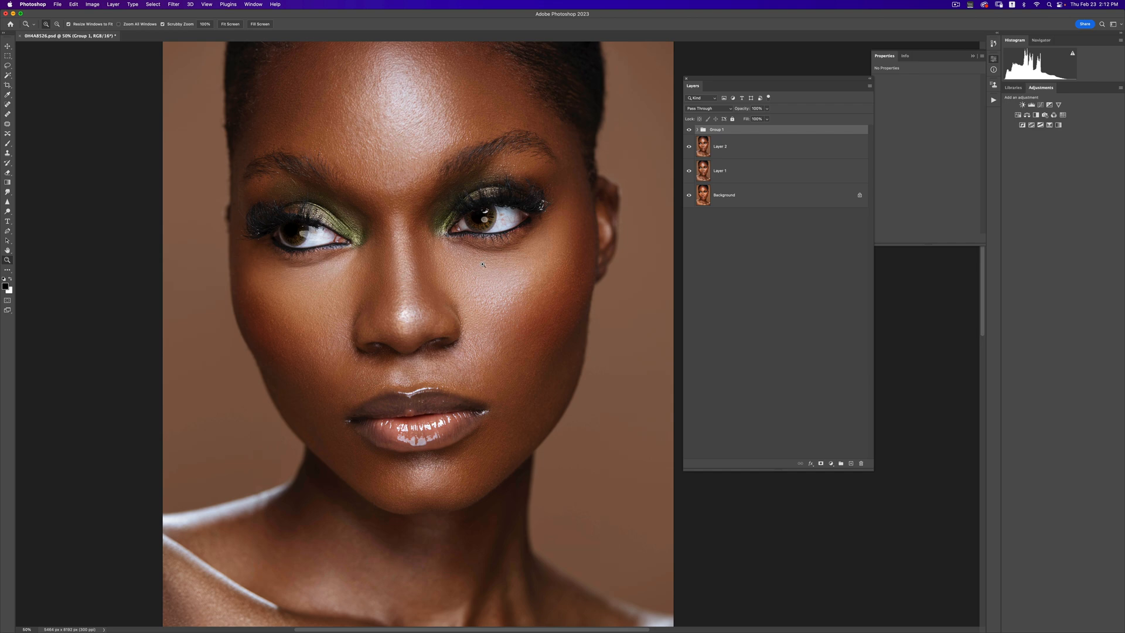
pyautogui.scroll(-1, 484, 264)
pyautogui.click(691, 136)
pyautogui.click(691, 136)
pyautogui.click(689, 130)
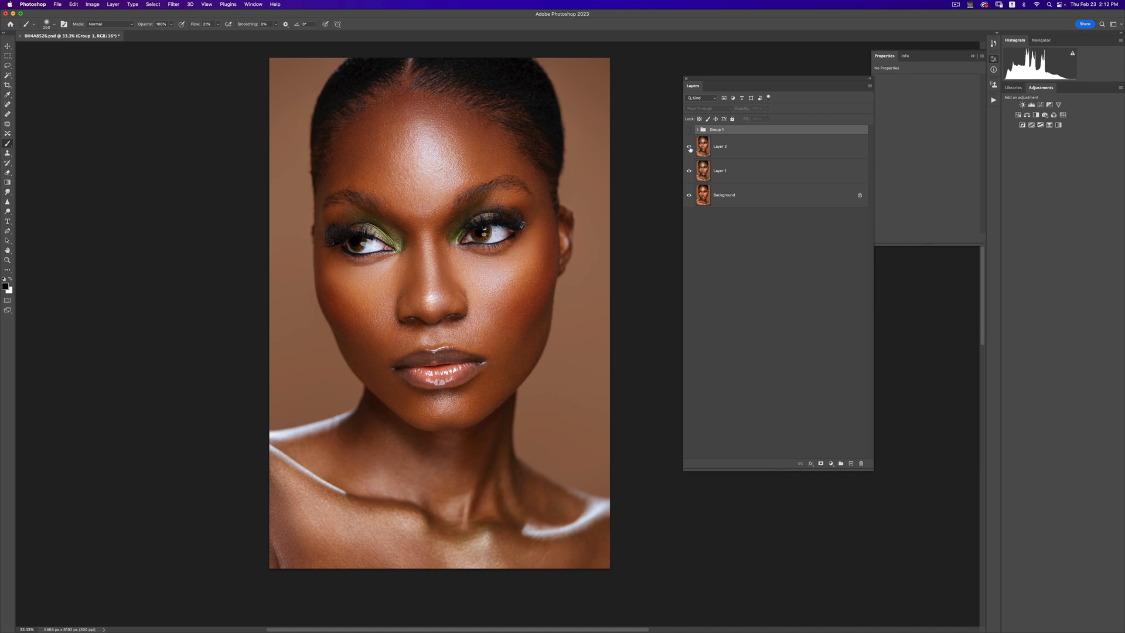
pyautogui.click(690, 130)
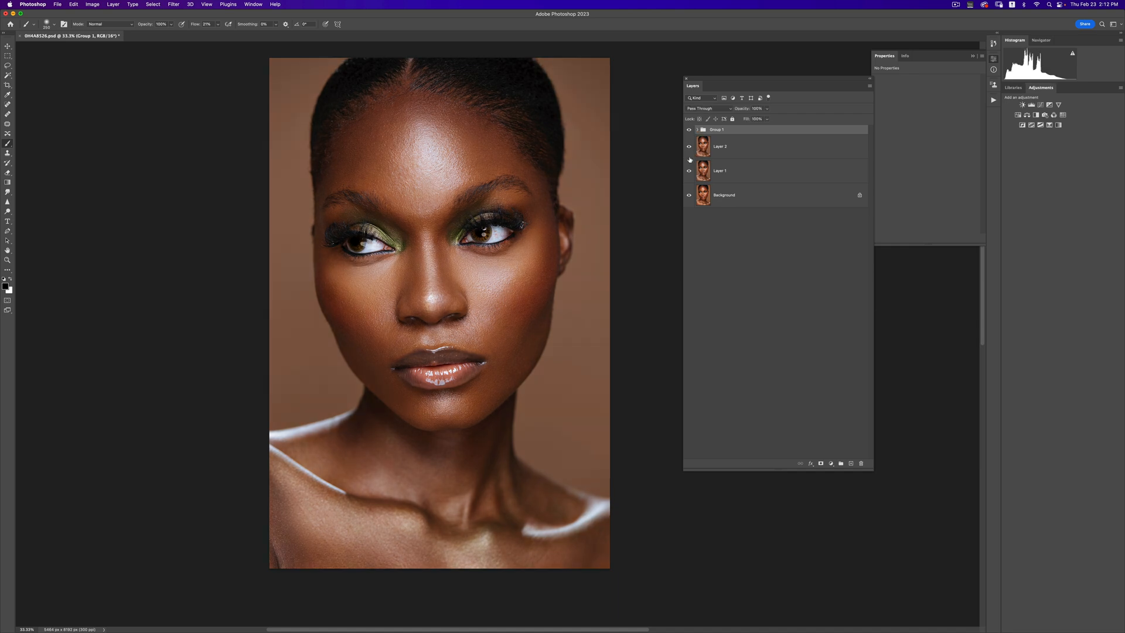
pyautogui.click(696, 130)
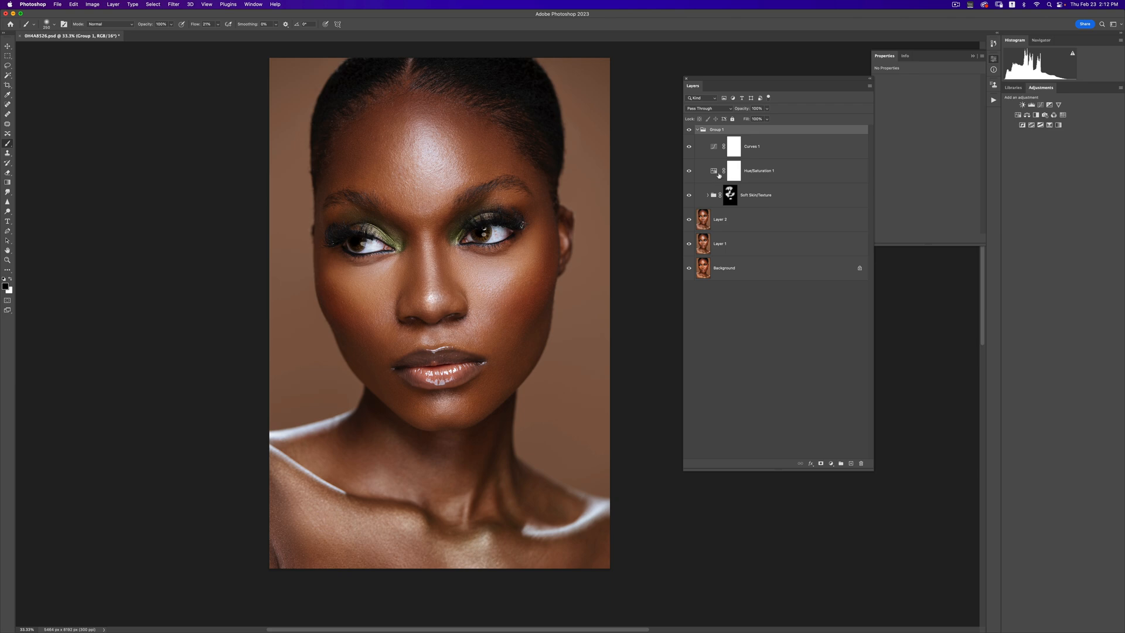
pyautogui.click(690, 130)
pyautogui.click(689, 130)
# Add a Selective Color adjustment layer directly above Curves 1 inside Group 1.
pyautogui.click(777, 149)
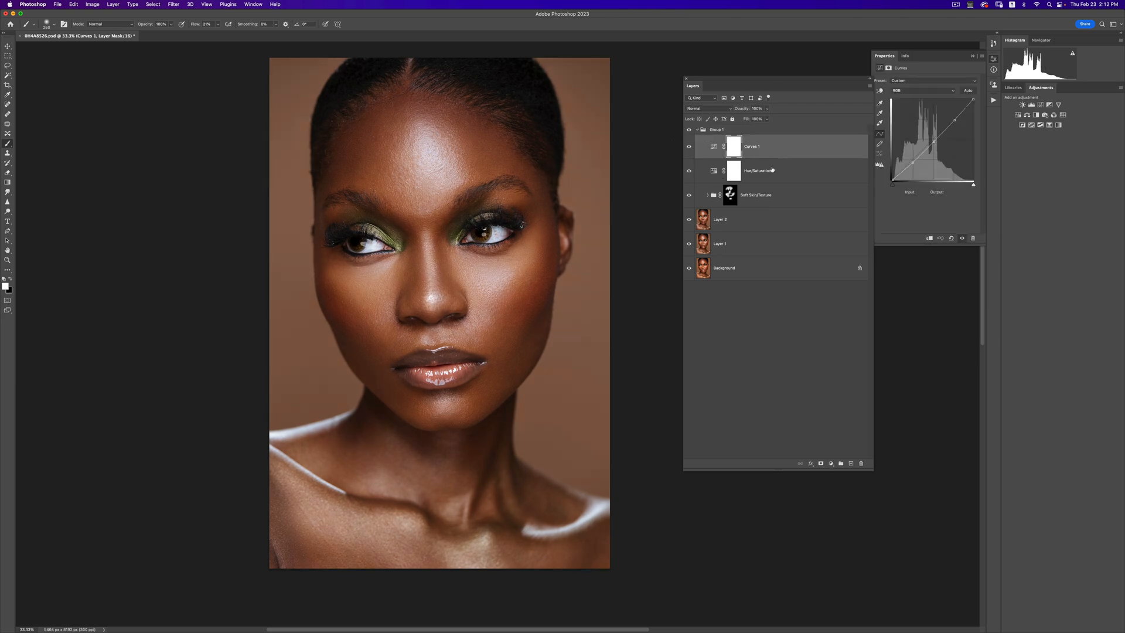
pyautogui.click(831, 463)
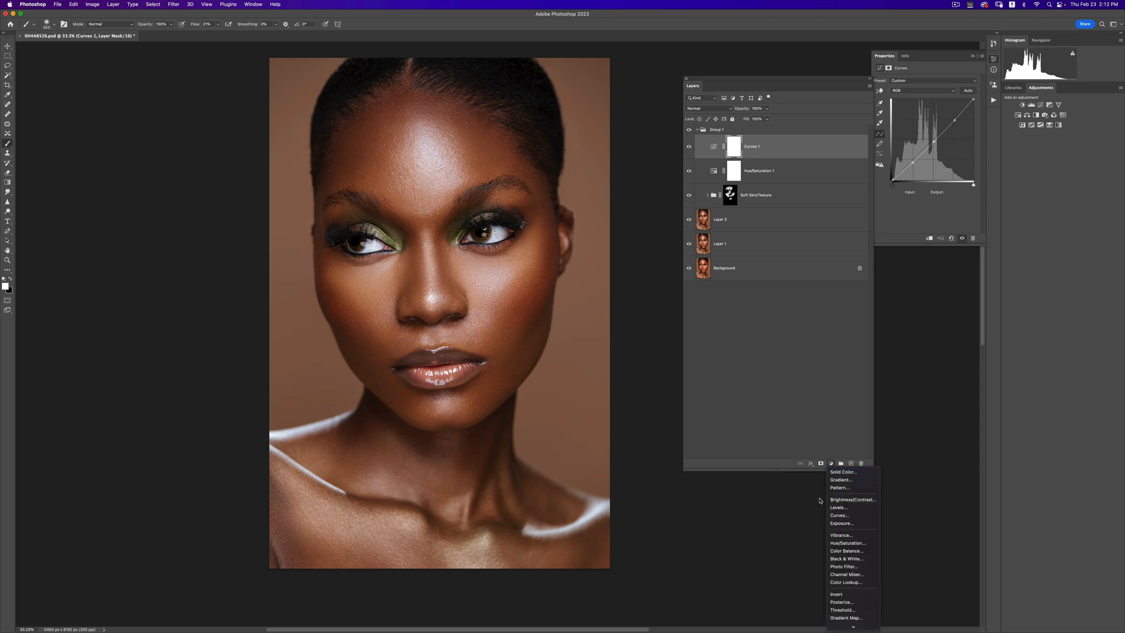
pyautogui.moveTo(853, 627)
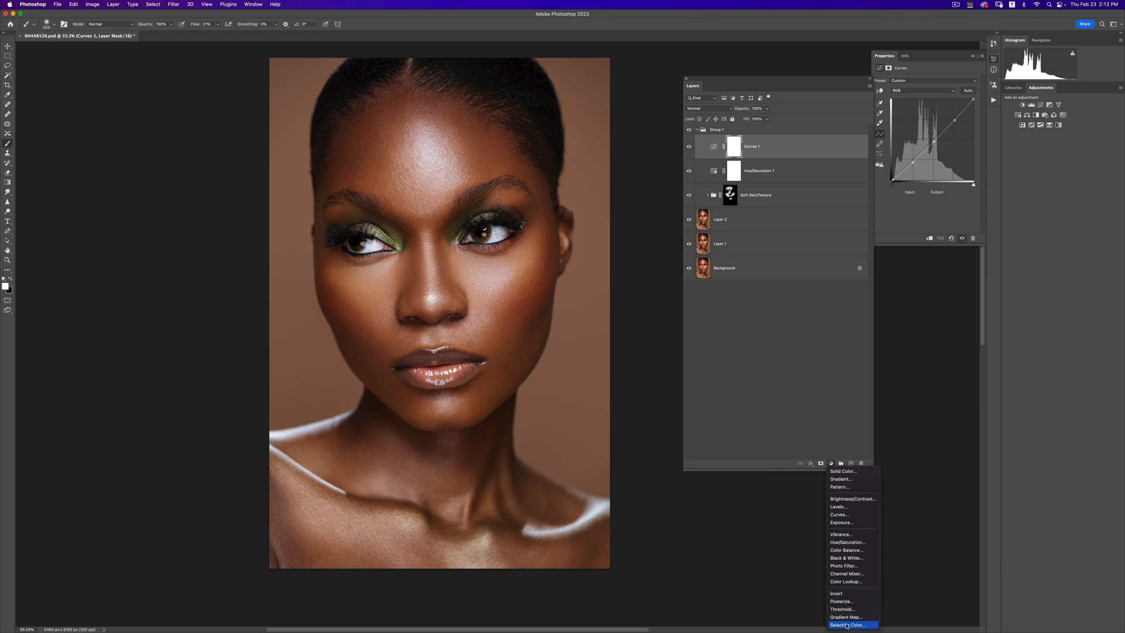
pyautogui.click(846, 625)
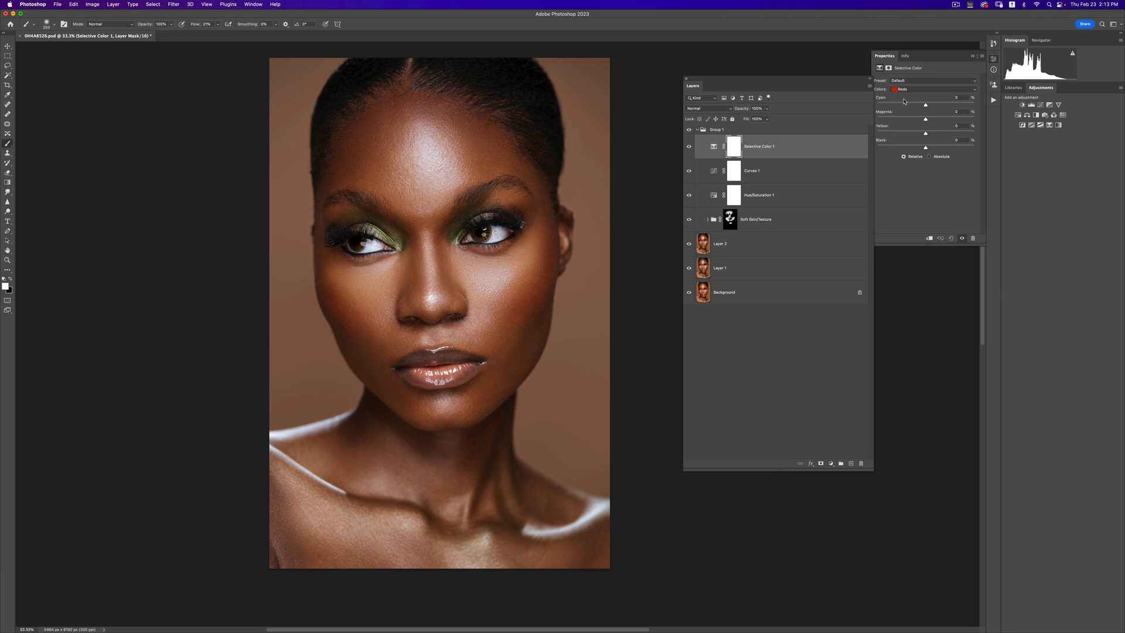
# Set Cyan to +5% for the Reds in the Selective Color layer and save the document.
pyautogui.moveTo(925, 105); pyautogui.dragTo(902, 108)
pyautogui.click(934, 108)
pyautogui.moveTo(933, 105)
pyautogui.mouseDown()
pyautogui.moveTo(901, 106)
pyautogui.moveTo(934, 106)
pyautogui.moveTo(908, 119)
pyautogui.moveTo(945, 120)
pyautogui.moveTo(927, 121)
pyautogui.mouseUp()
pyautogui.click(963, 113)
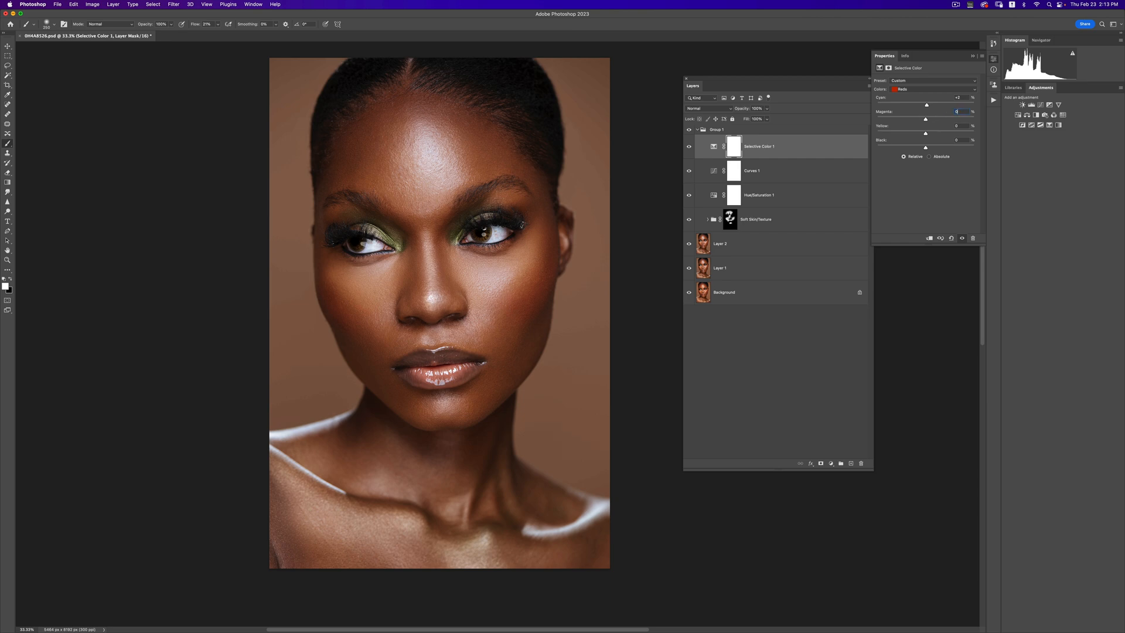
pyautogui.moveTo(926, 105); pyautogui.dragTo(938, 105)
pyautogui.write('0')
pyautogui.press('Return')
pyautogui.write('10')
pyautogui.press('Return')
pyautogui.press('Down')
pyautogui.press('Down')
pyautogui.press('Return')
pyautogui.press('super+s')
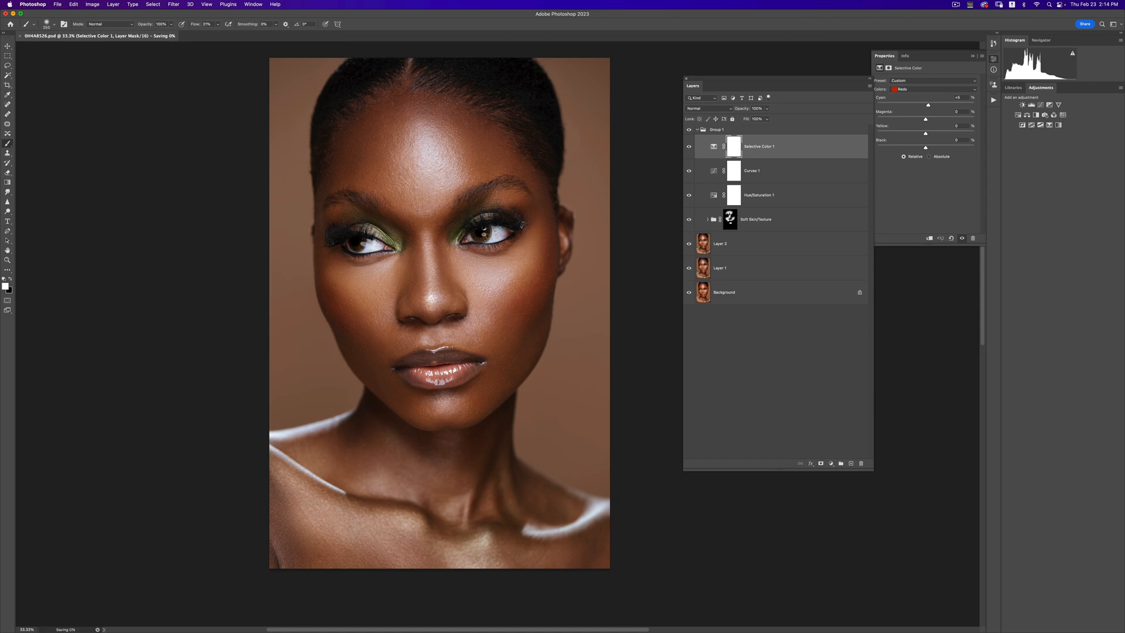
# Switch to Capture One and choose Harsh Grain as the film grain type for the retouched PSD.
pyautogui.click(110, 24)
pyautogui.click(110, 24)
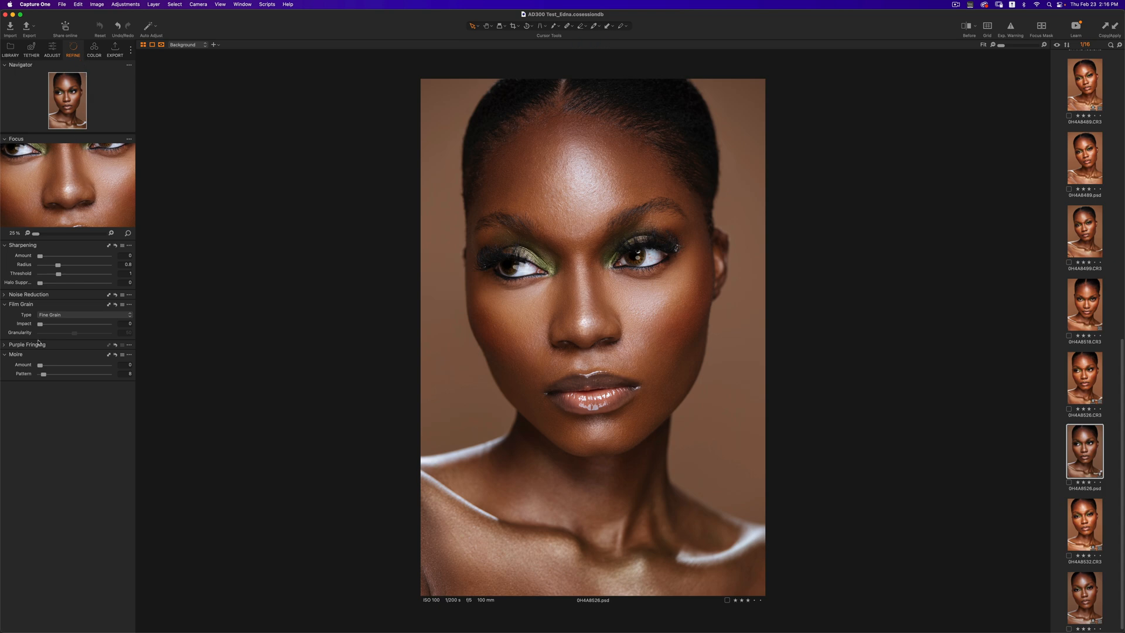
pyautogui.click(59, 317)
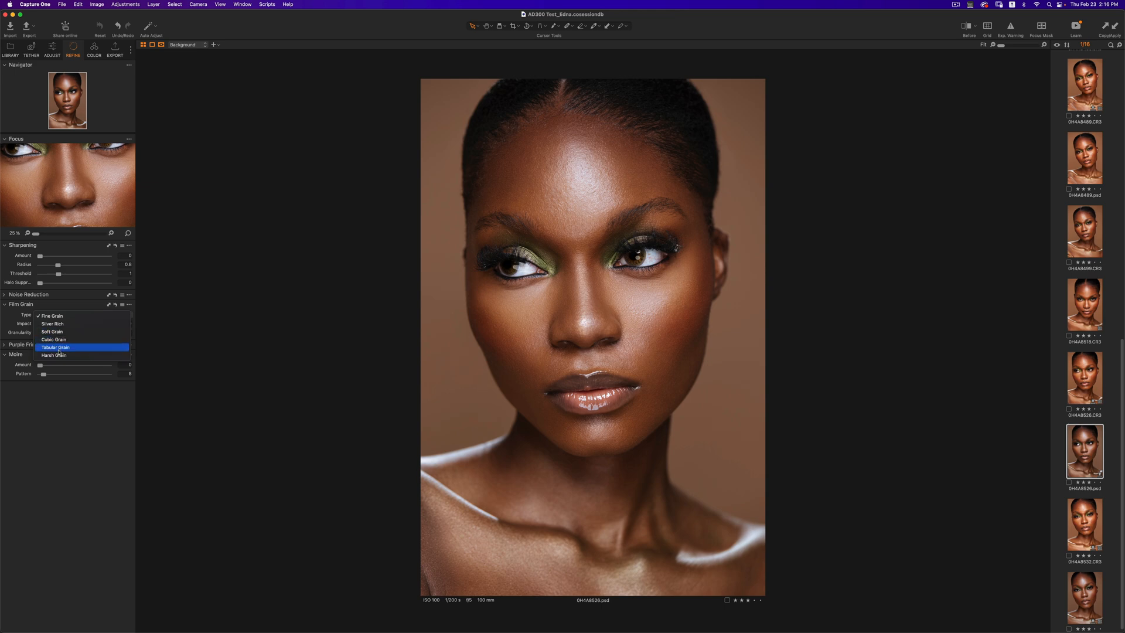
pyautogui.click(57, 356)
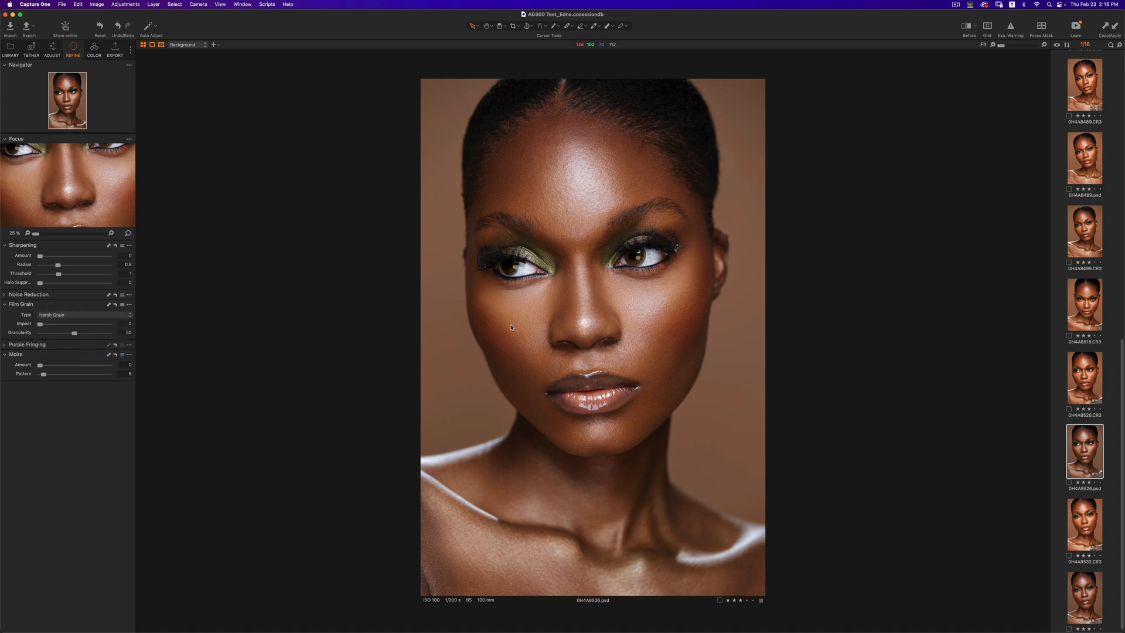
# Change the retouched portrait's film grain type to Soft Grain and set its impact to 44.
pyautogui.press('super+plus')
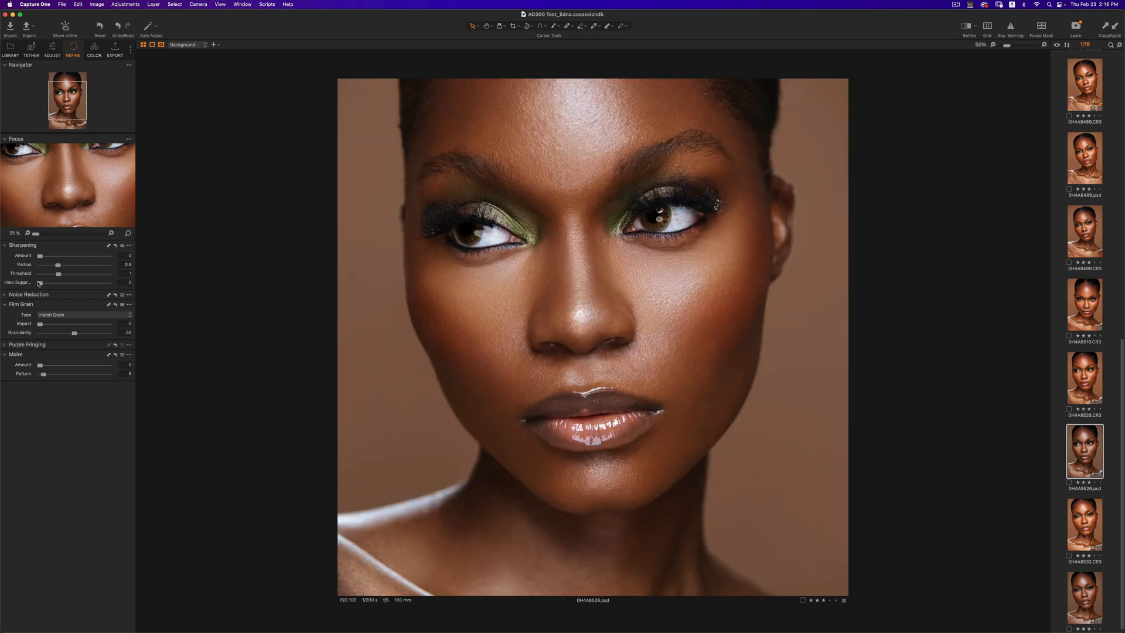
pyautogui.click(57, 315)
pyautogui.click(57, 309)
pyautogui.click(57, 314)
pyautogui.click(62, 300)
pyautogui.moveTo(41, 324); pyautogui.dragTo(70, 323)
# Compare the retouched portrait before and after the grain adjustment, and view the whole image side by side with its original CR3 file.
pyautogui.click(968, 31)
pyautogui.click(968, 32)
pyautogui.press('super+0')
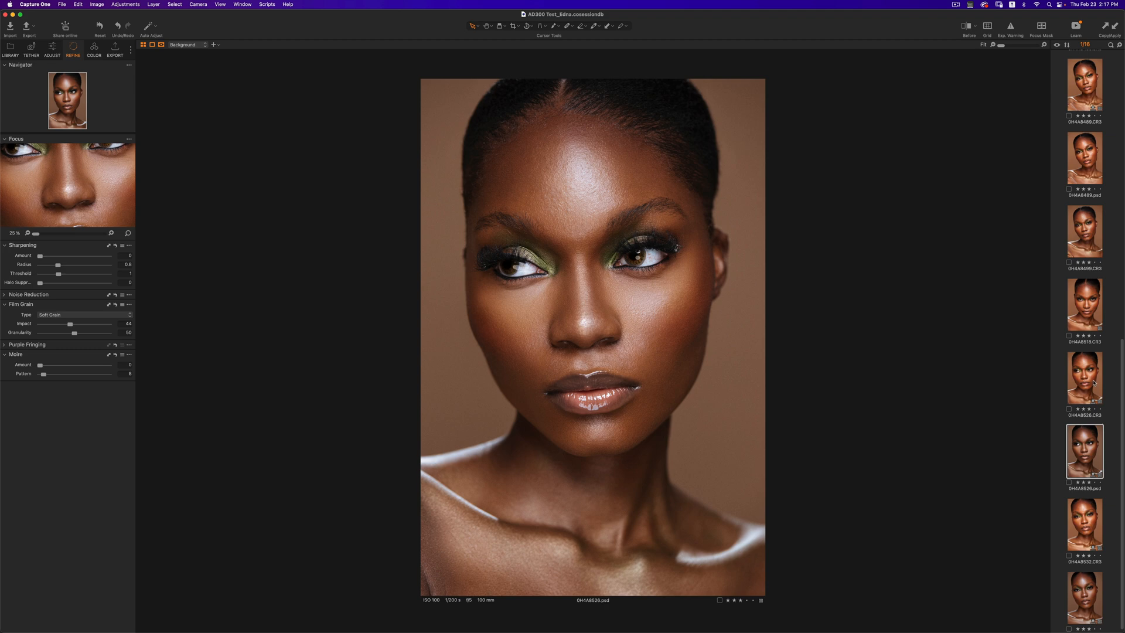
pyautogui.keyDown('super'); pyautogui.click(1091, 404); pyautogui.keyUp('super')
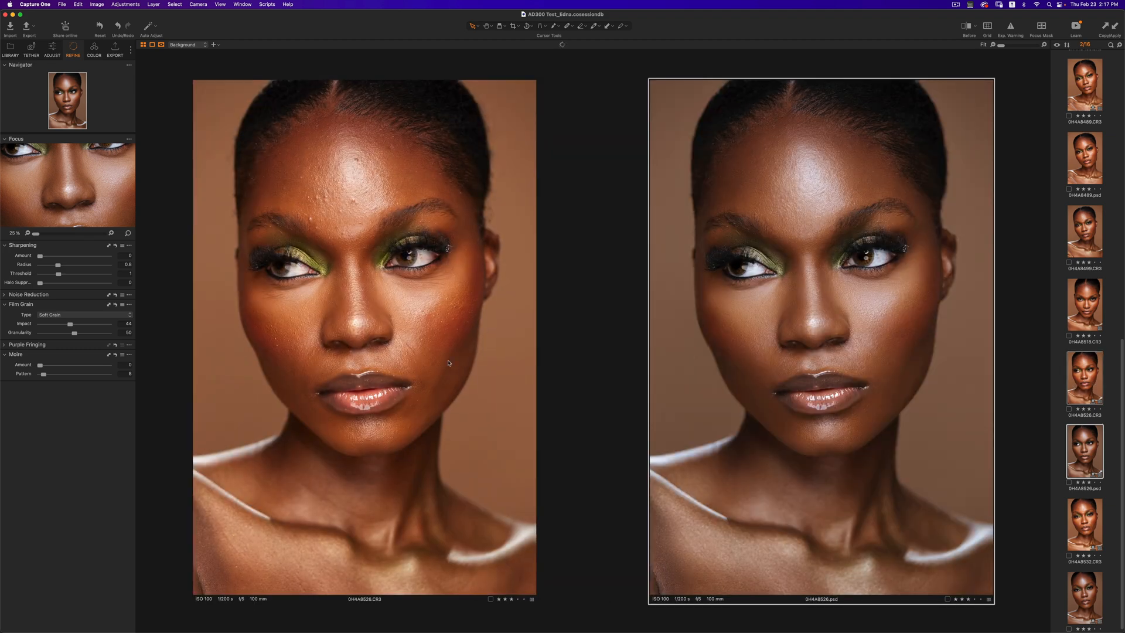